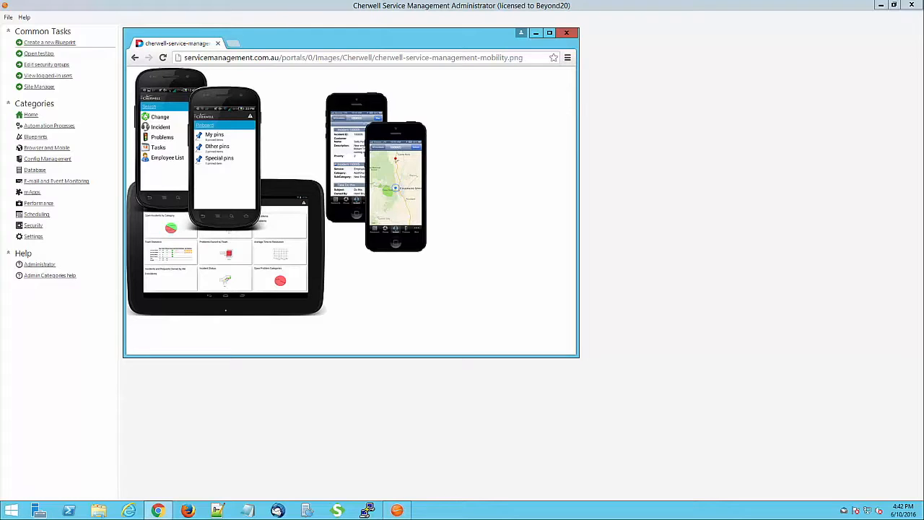
Open the Default role's mobile configuration for editing from the Browser and Mobile settings.
{"action": "left_click", "coordinate": [632, 282]}
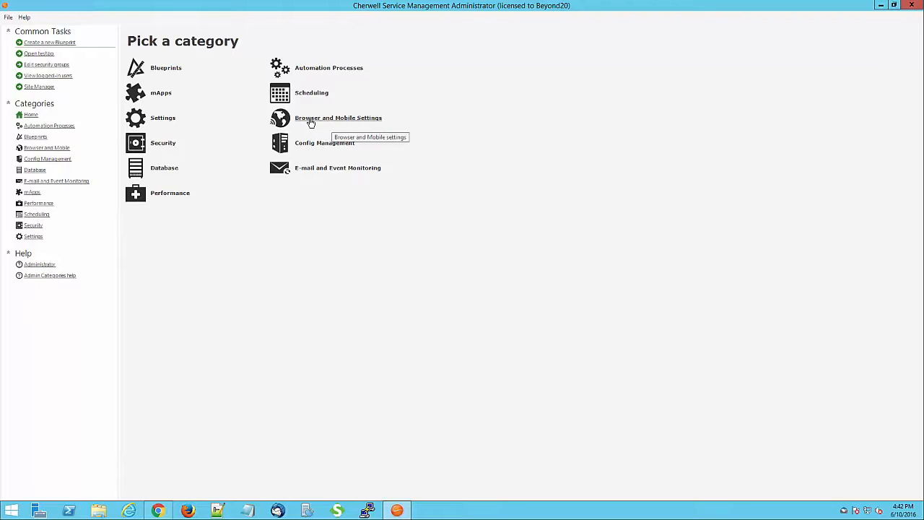
{"action": "left_click", "coordinate": [46, 148]}
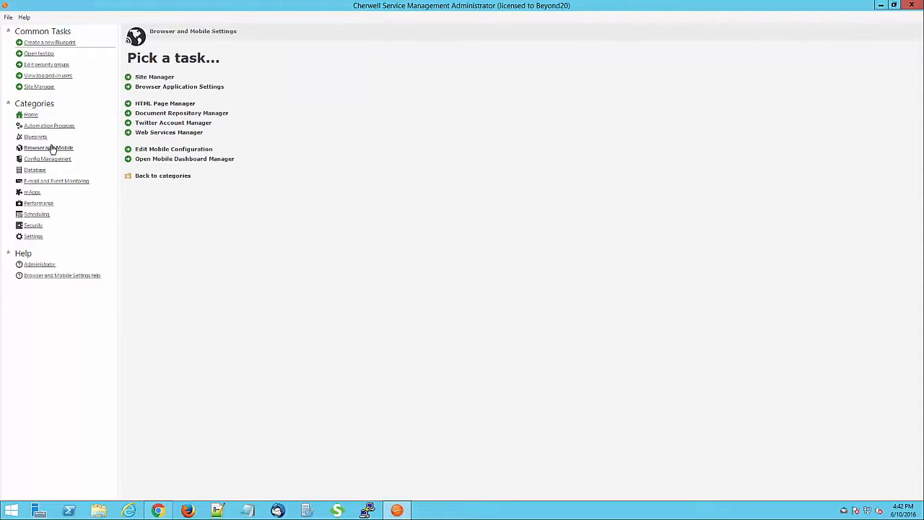
{"action": "left_click", "coordinate": [203, 152]}
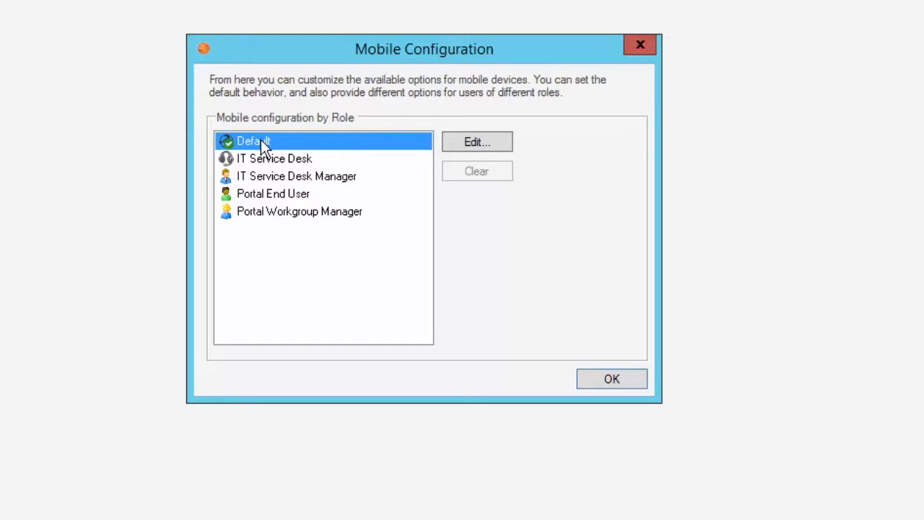
{"action": "left_click", "coordinate": [474, 141]}
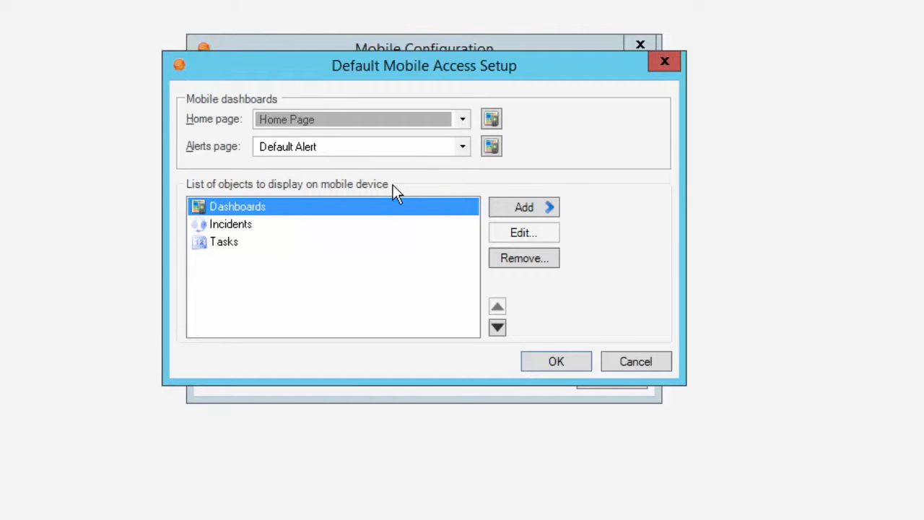
Open the global Home Page mobile dashboard for editing from the home page setting's dashboard manager.
{"action": "left_click", "coordinate": [492, 120]}
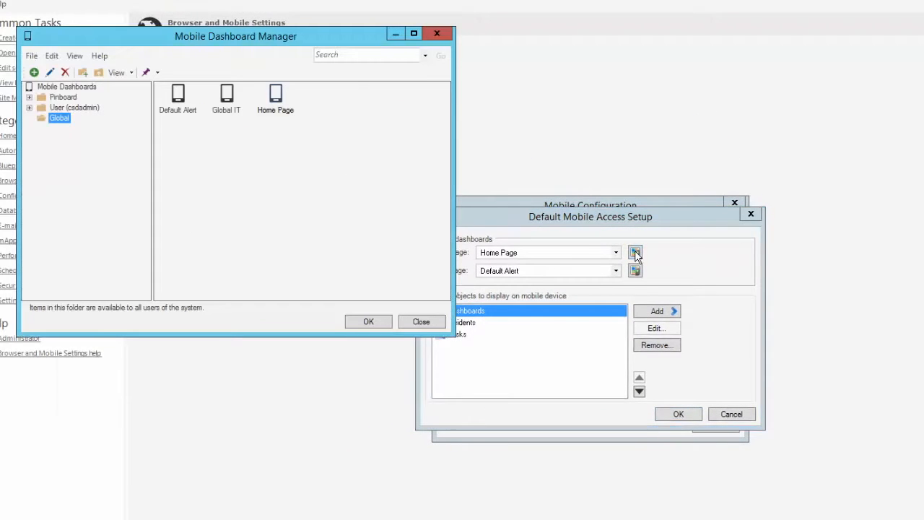
{"action": "right_click", "coordinate": [284, 173]}
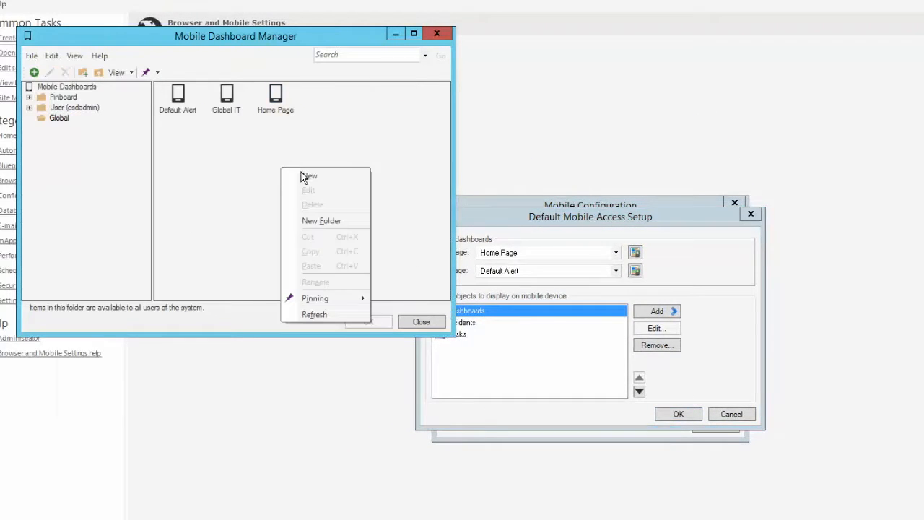
{"action": "left_click", "coordinate": [299, 138]}
{"action": "left_click", "coordinate": [278, 103]}
{"action": "right_click", "coordinate": [278, 104]}
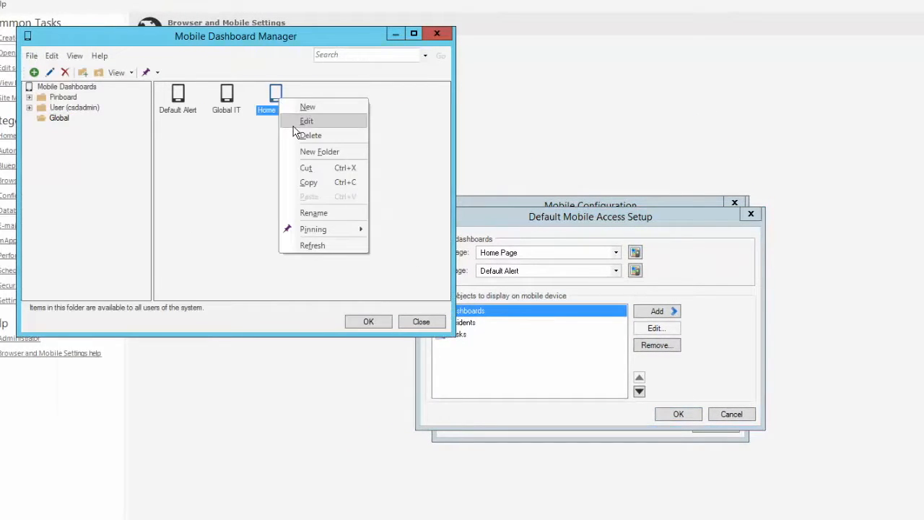
{"action": "left_click", "coordinate": [293, 122]}
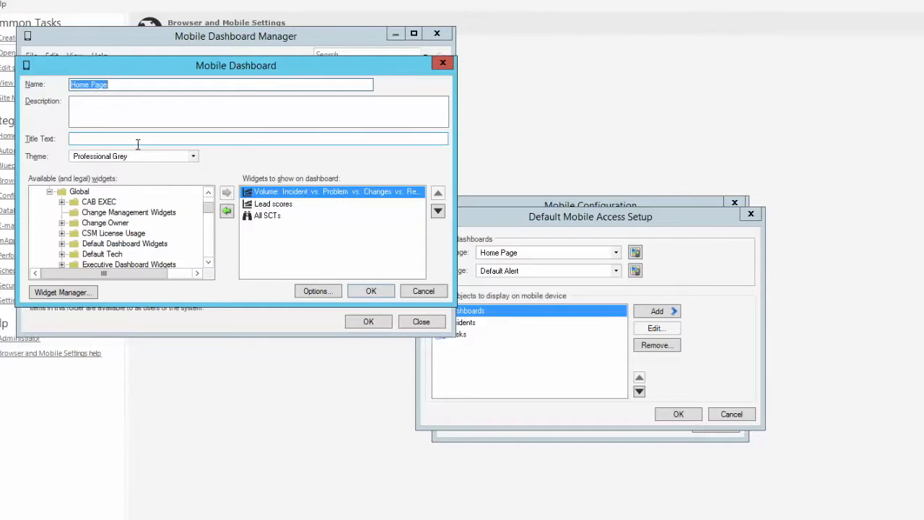
Add the Grade Score Vs. Risk Score widget to the Home Page mobile dashboard.
{"action": "left_click", "coordinate": [159, 156]}
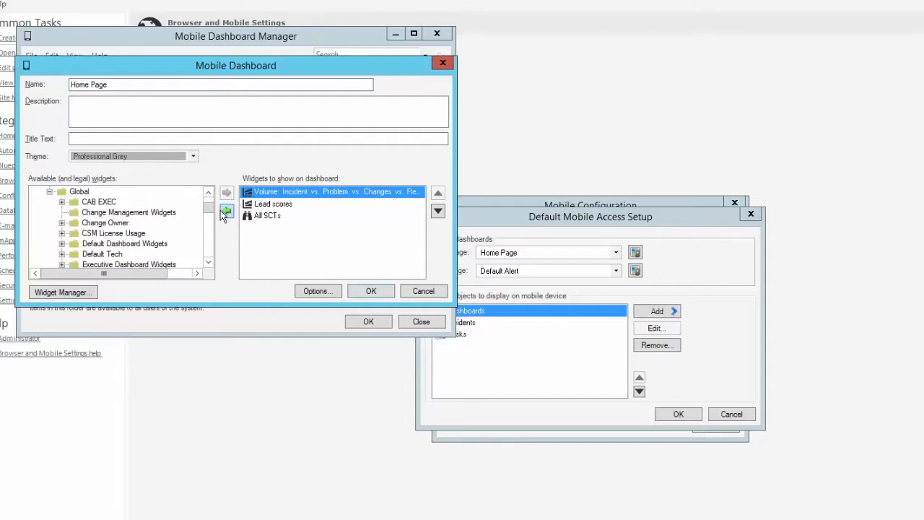
{"action": "left_click_drag", "start_coordinate": [209, 210], "coordinate": [210, 241]}
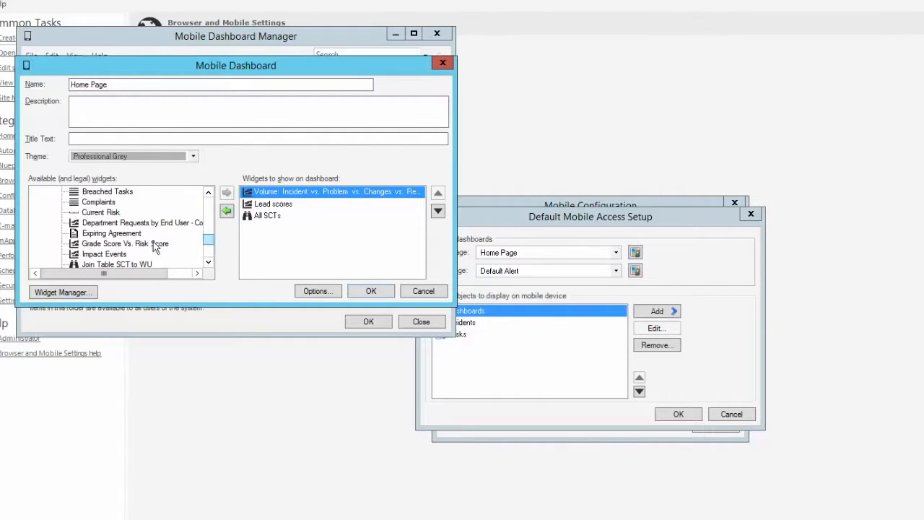
{"action": "left_click", "coordinate": [125, 243]}
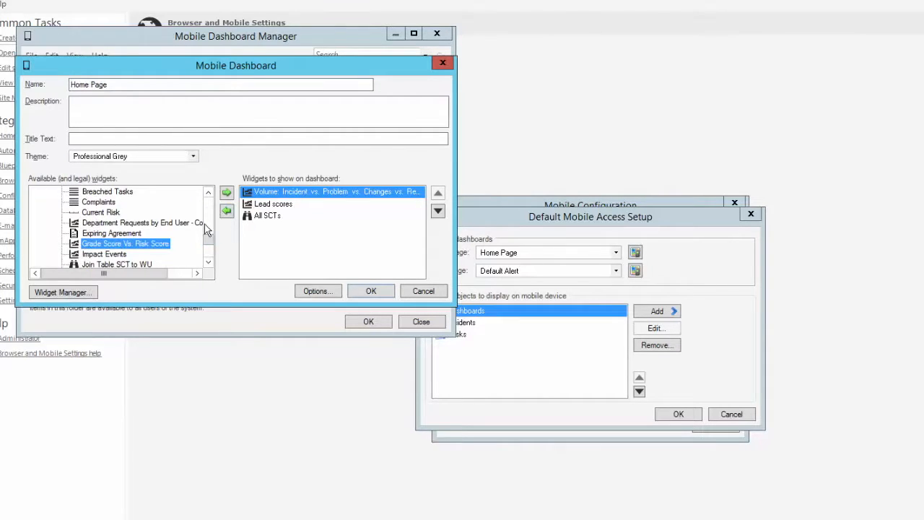
{"action": "left_click", "coordinate": [226, 194]}
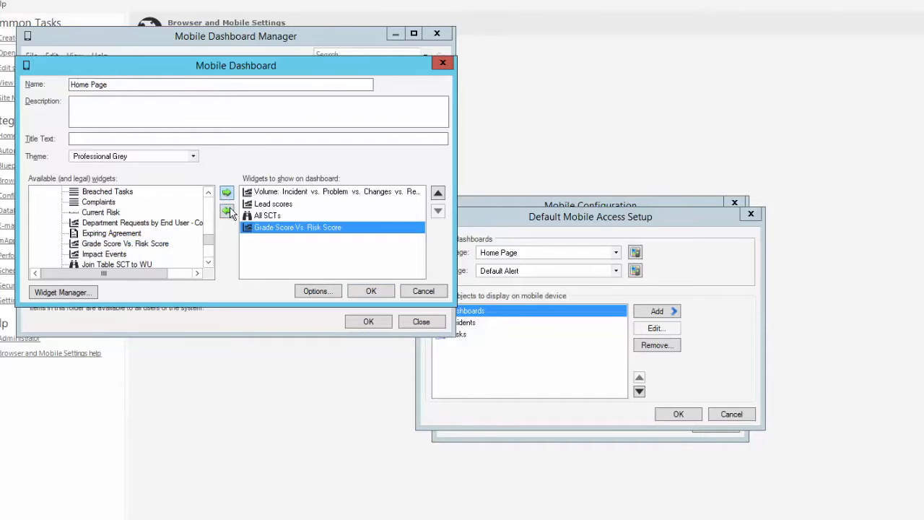
Remove the All SCTs widget from the Home Page dashboard and accept the dashboard.
{"action": "left_click", "coordinate": [253, 216]}
{"action": "left_click", "coordinate": [225, 212]}
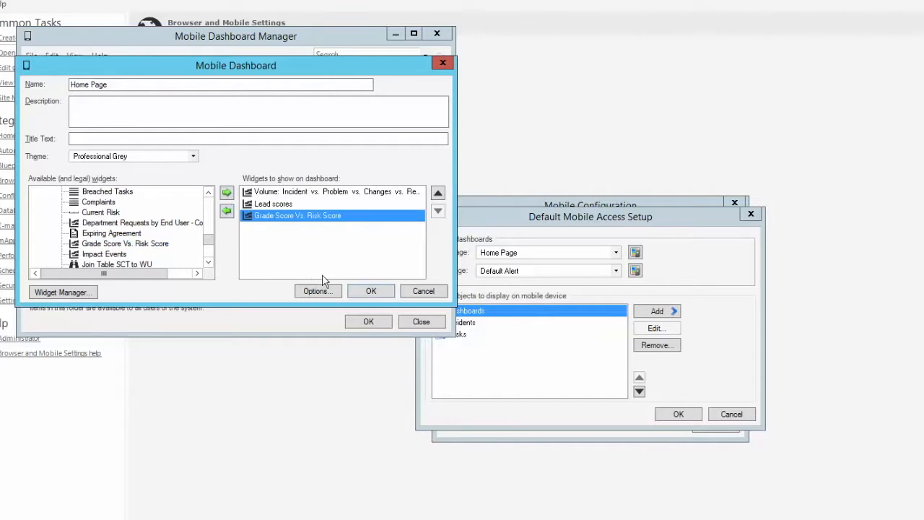
{"action": "left_click", "coordinate": [370, 292]}
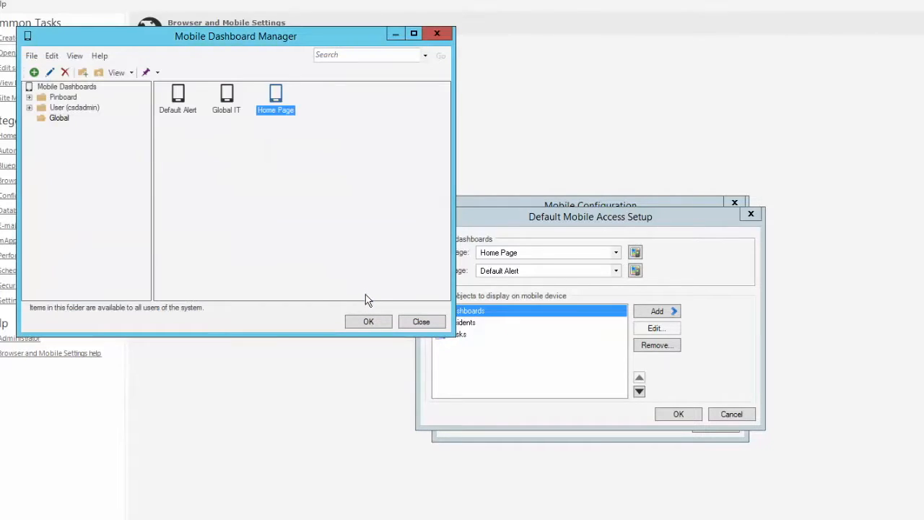
{"action": "left_click", "coordinate": [369, 321]}
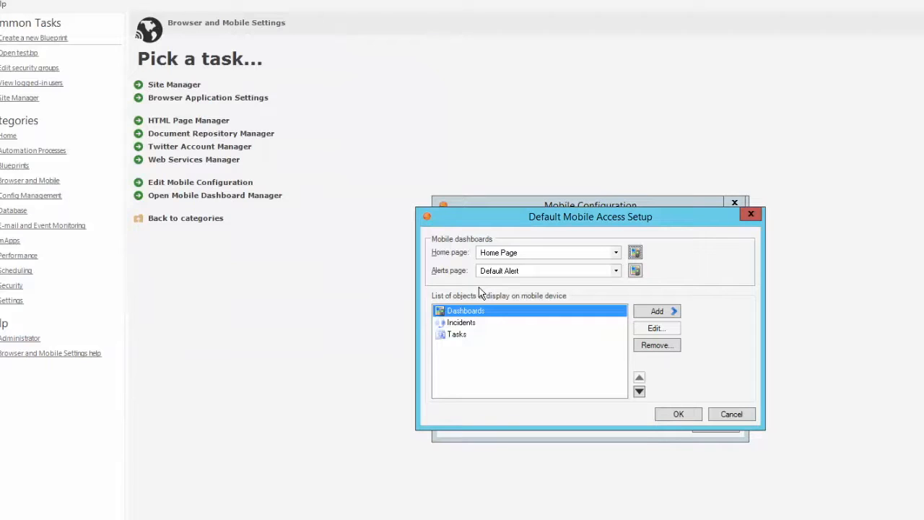
Select Home Page as the mobile home page and remove Tasks from the objects displayed on mobile devices.
{"action": "left_click", "coordinate": [604, 254]}
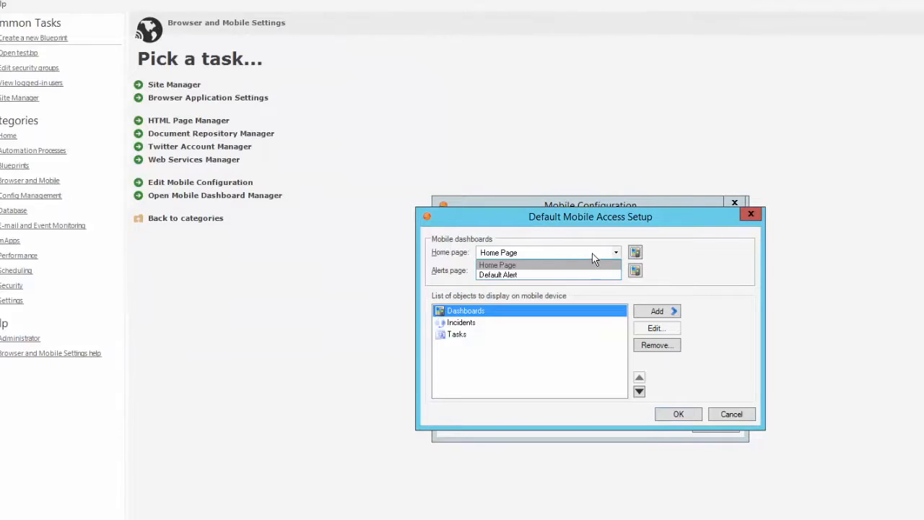
{"action": "left_click", "coordinate": [502, 266]}
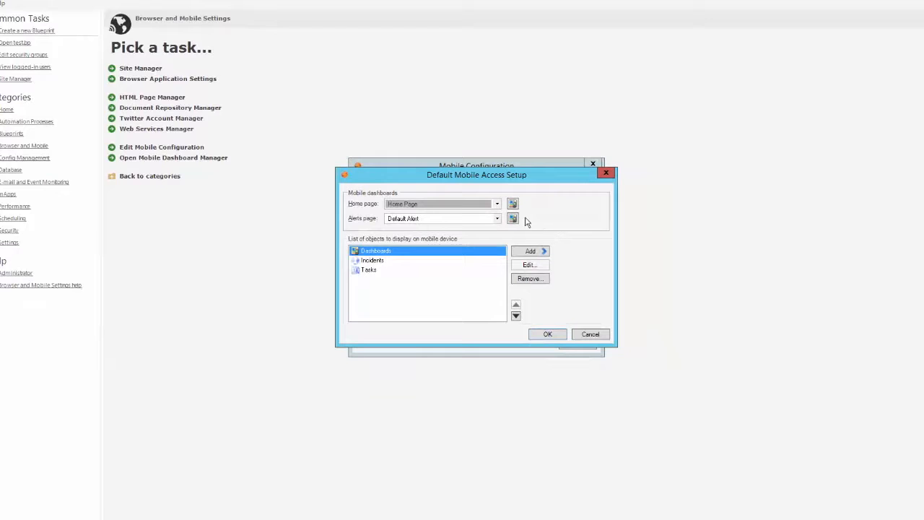
{"action": "left_click", "coordinate": [370, 270]}
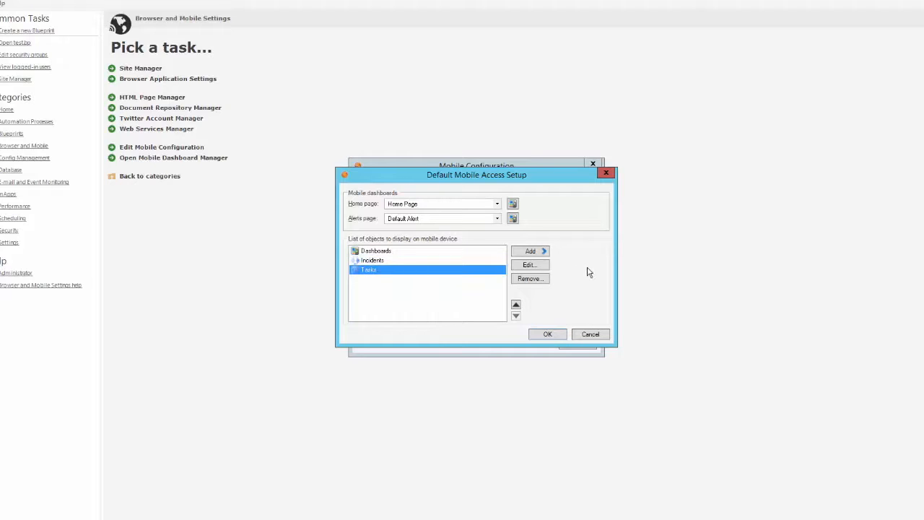
{"action": "left_click", "coordinate": [530, 279]}
Add the Problem business object to the mobile object list with the custom name Problem.
{"action": "left_click", "coordinate": [534, 253]}
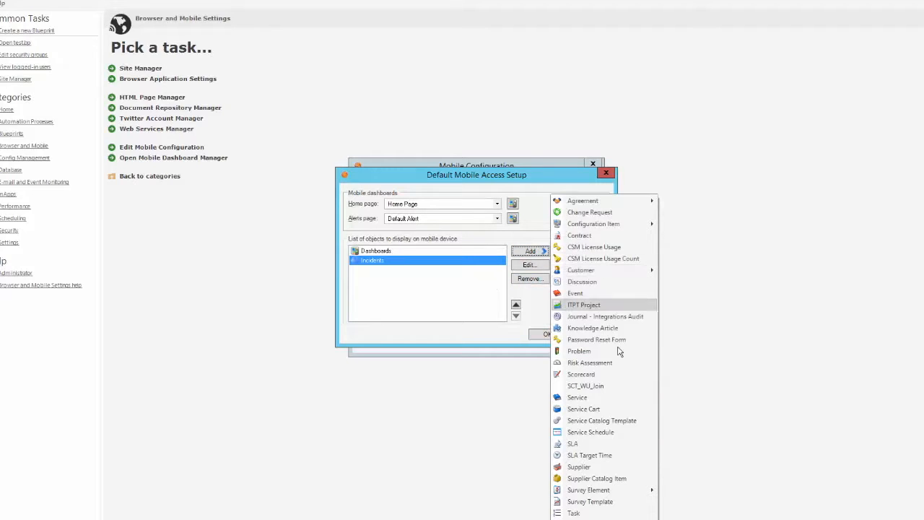
{"action": "left_click", "coordinate": [583, 351]}
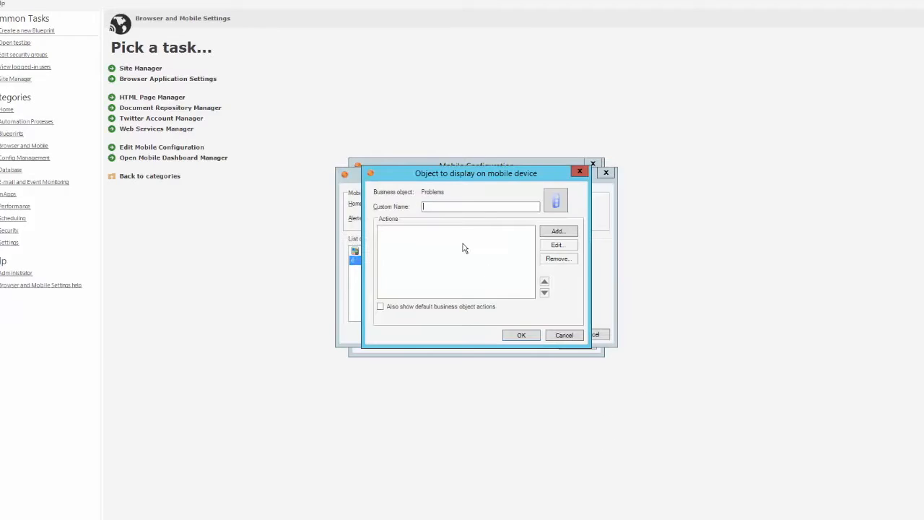
{"action": "type", "text": "Prbrlem"}
{"action": "key", "text": "BackSpace"}
{"action": "key", "text": "BackSpace"}
{"action": "type", "text": "lem"}
{"action": "key", "text": "BackSpace"}
{"action": "key", "text": "BackSpace"}
{"action": "key", "text": "BackSpace"}
{"action": "type", "text": "le"}
{"action": "key", "text": "BackSpace"}
{"action": "key", "text": "BackSpace"}
{"action": "key", "text": "BackSpace"}
{"action": "key", "text": "BackSpace"}
{"action": "type", "text": "oblem"}
Add the SS Subscribe to Problem One-Step as a mobile action for Problems and save the Default mobile configuration.
{"action": "left_click", "coordinate": [548, 232]}
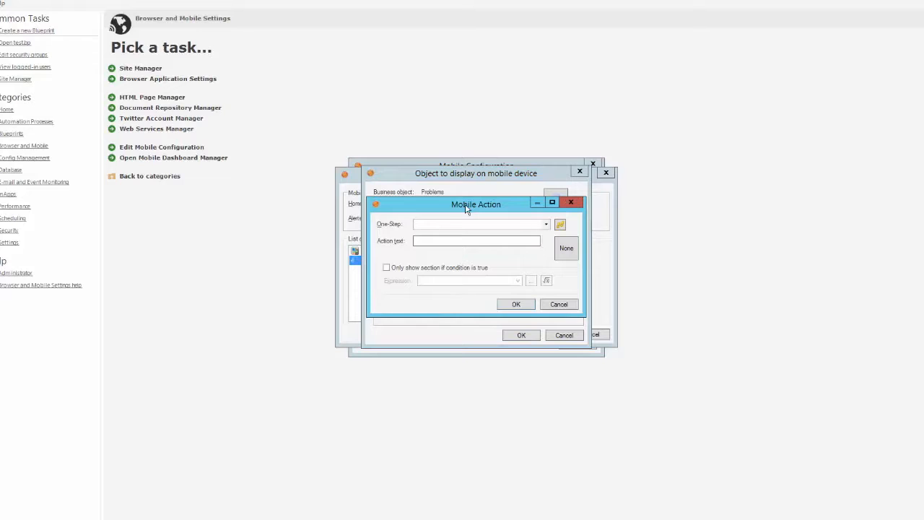
{"action": "left_click", "coordinate": [559, 225]}
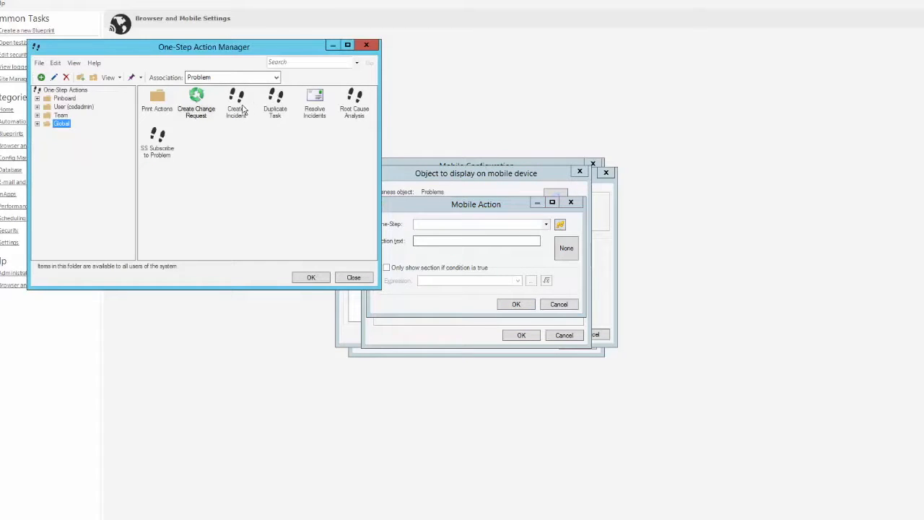
{"action": "double_click", "coordinate": [159, 142]}
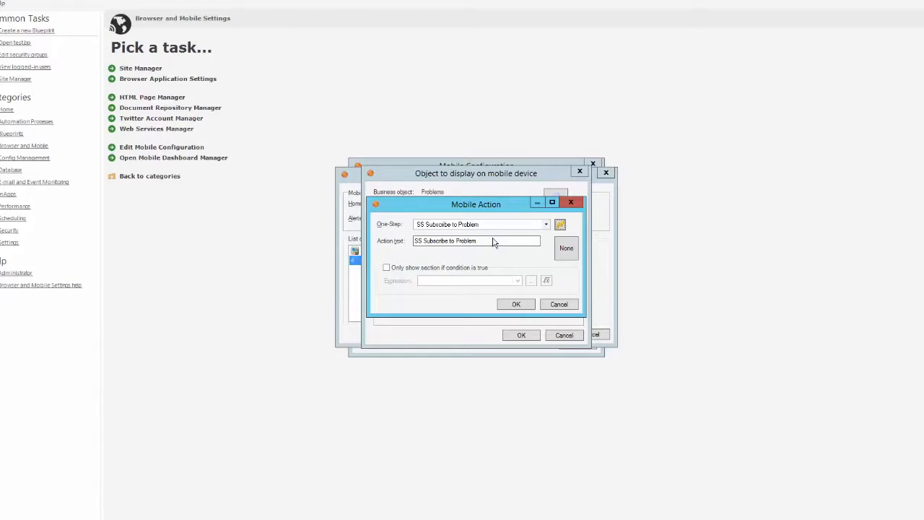
{"action": "left_click", "coordinate": [514, 304]}
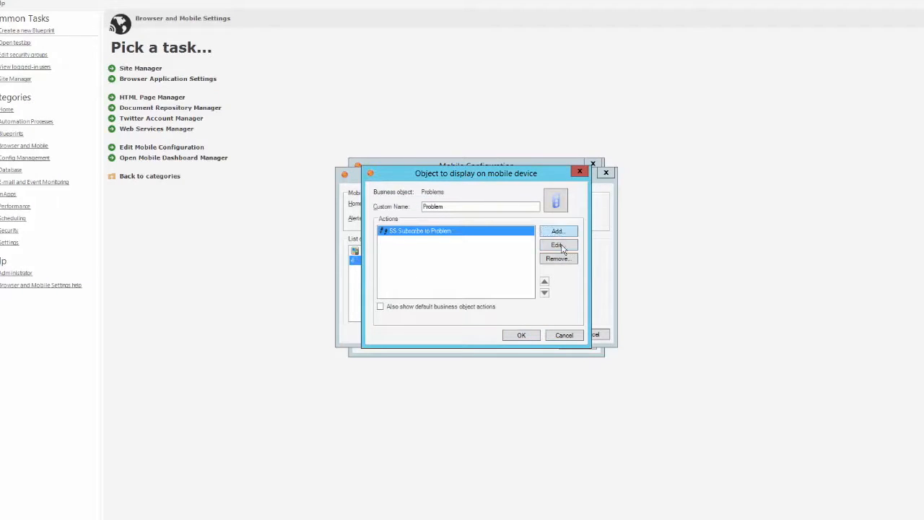
{"action": "left_click", "coordinate": [520, 337]}
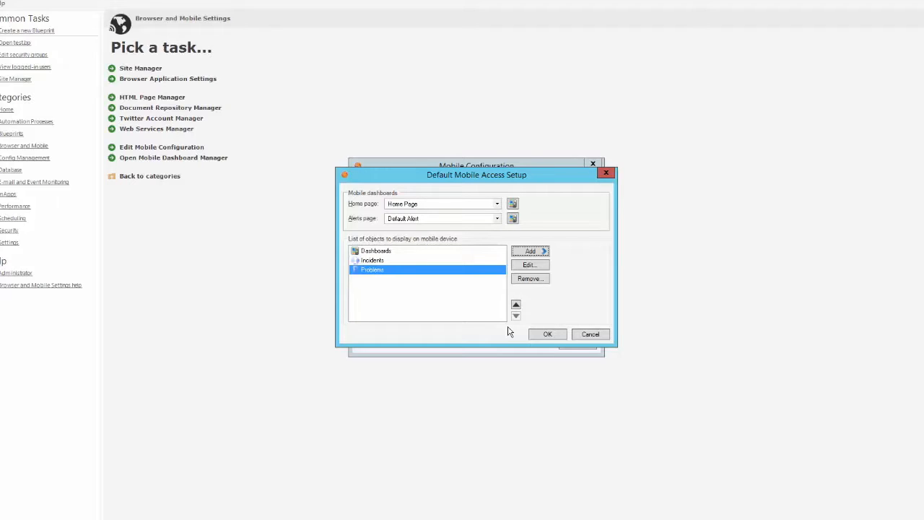
{"action": "left_click", "coordinate": [552, 336]}
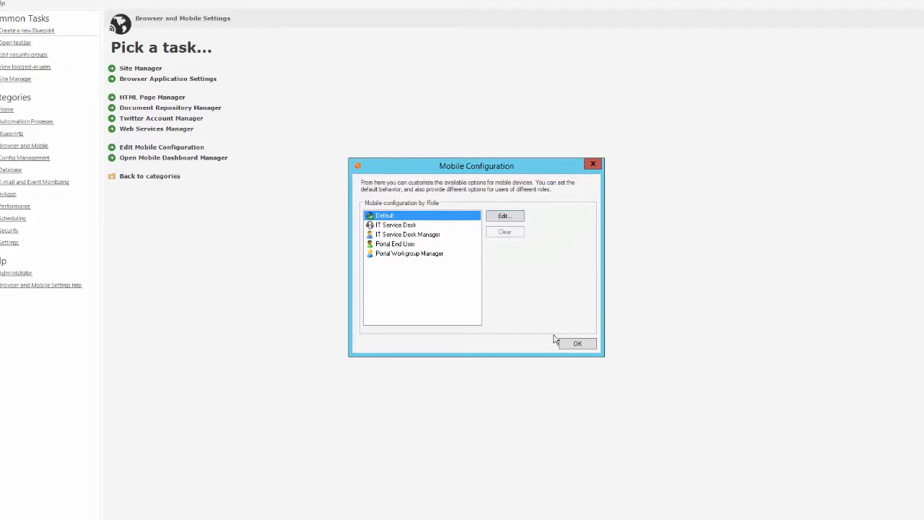
{"action": "left_click", "coordinate": [577, 344]}
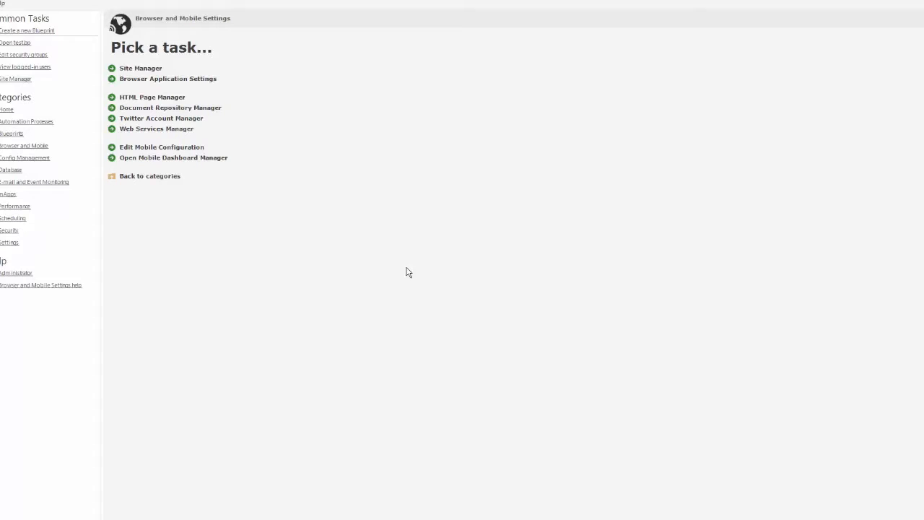
Create a new Blueprint and open the Incident object's mobile form for editing.
{"action": "left_click", "coordinate": [34, 34]}
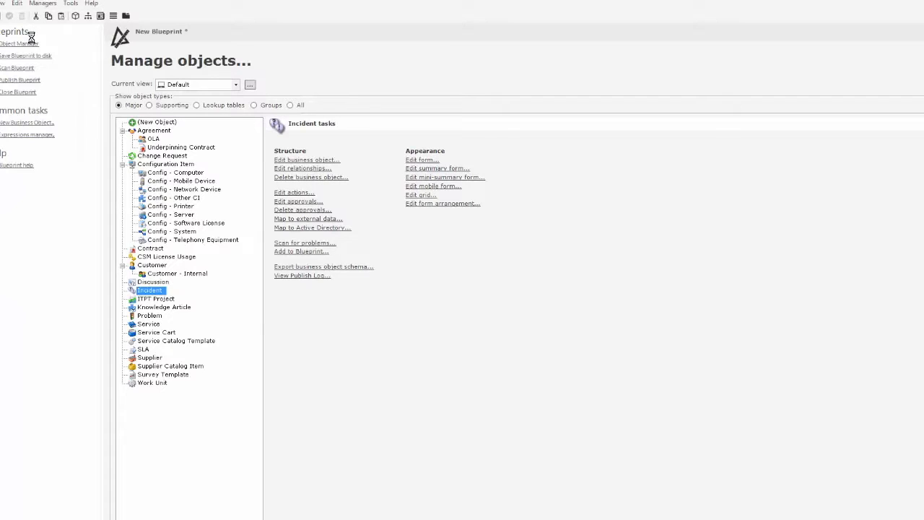
{"action": "left_click", "coordinate": [152, 300]}
{"action": "left_click", "coordinate": [148, 291]}
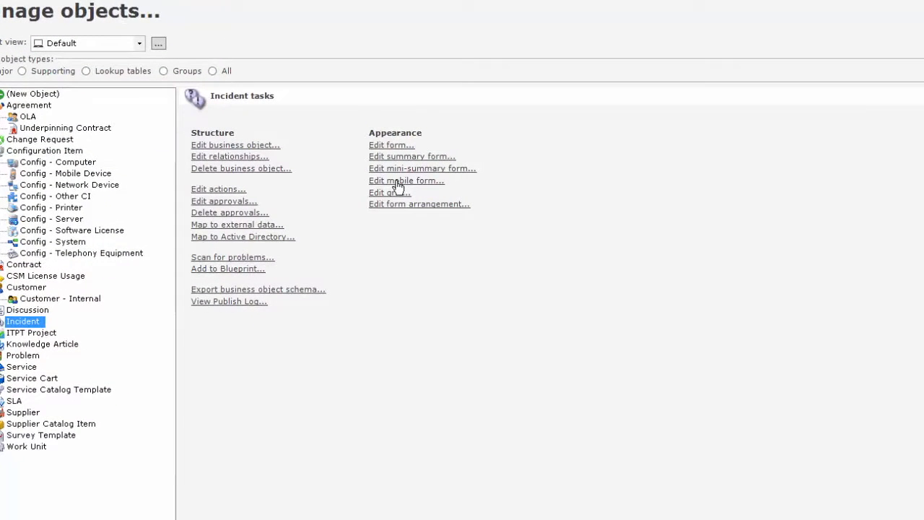
{"action": "left_click", "coordinate": [397, 181]}
{"action": "left_click_drag", "start_coordinate": [402, 171], "coordinate": [596, 102]}
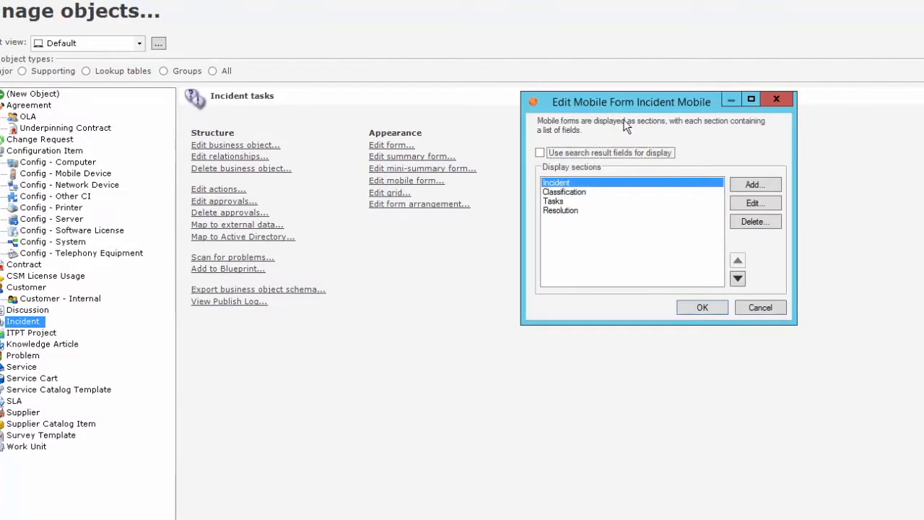
Delete the Classification section from the Incident mobile form.
{"action": "left_click", "coordinate": [558, 185]}
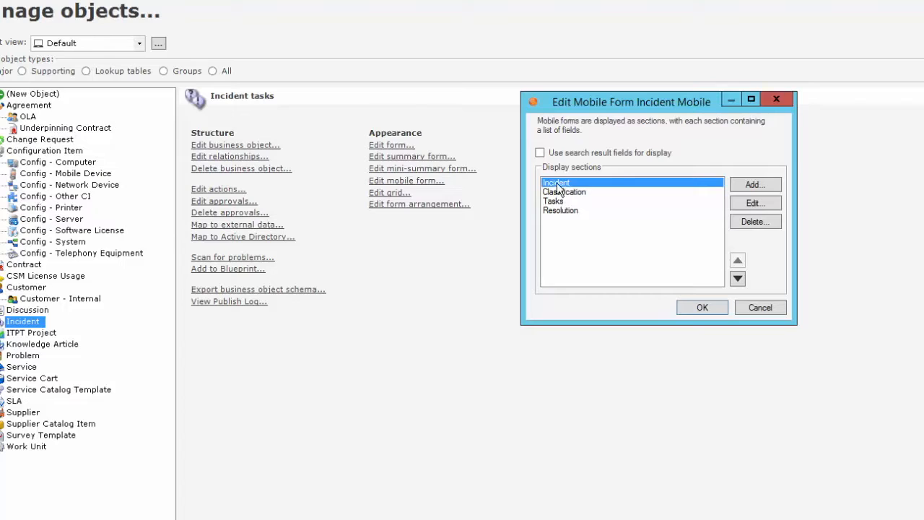
{"action": "left_click", "coordinate": [570, 193]}
{"action": "left_click", "coordinate": [569, 202]}
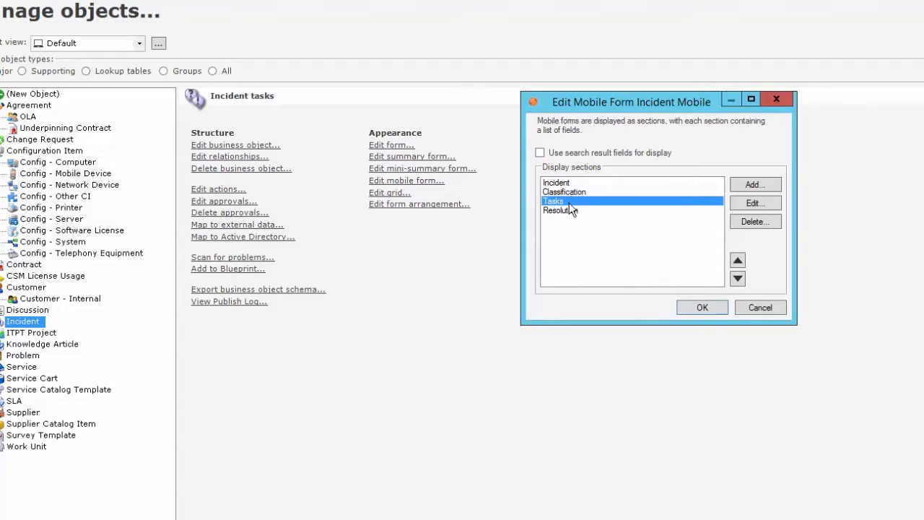
{"action": "left_click", "coordinate": [574, 211]}
{"action": "left_click", "coordinate": [578, 192]}
{"action": "left_click", "coordinate": [580, 182]}
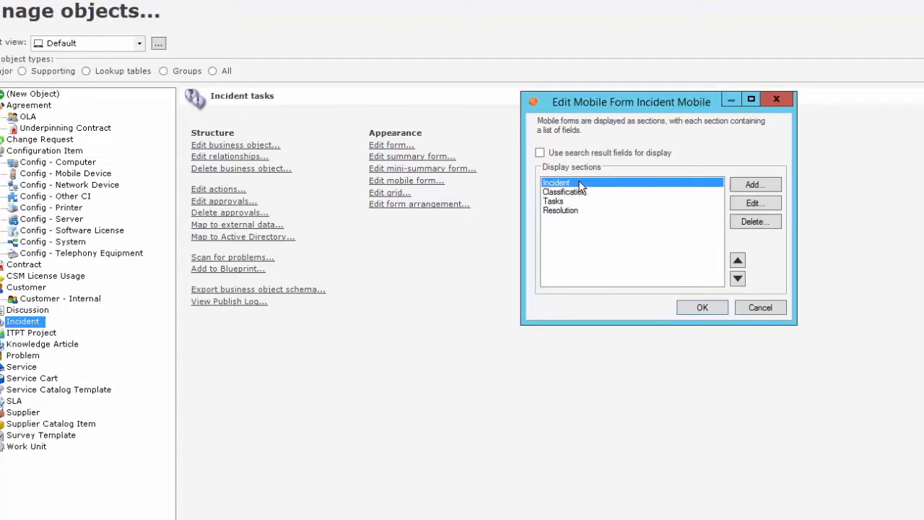
{"action": "left_click", "coordinate": [574, 194]}
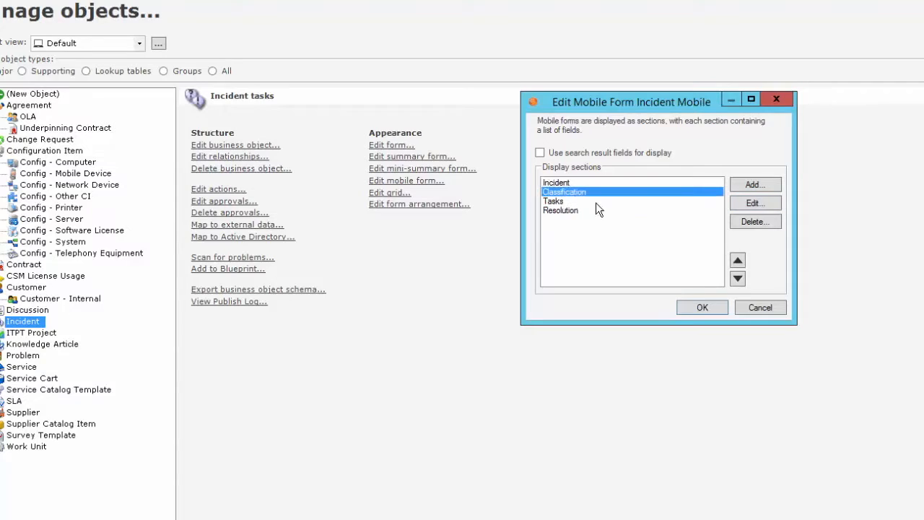
{"action": "left_click", "coordinate": [749, 220]}
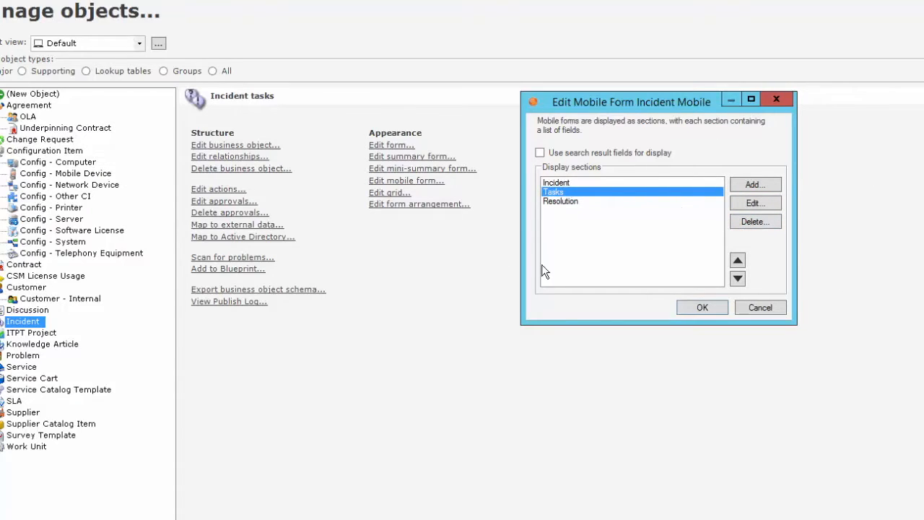
Open the mobile form's Incident section for editing and move the Customer Display Name field directly above Status.
{"action": "left_click", "coordinate": [577, 184]}
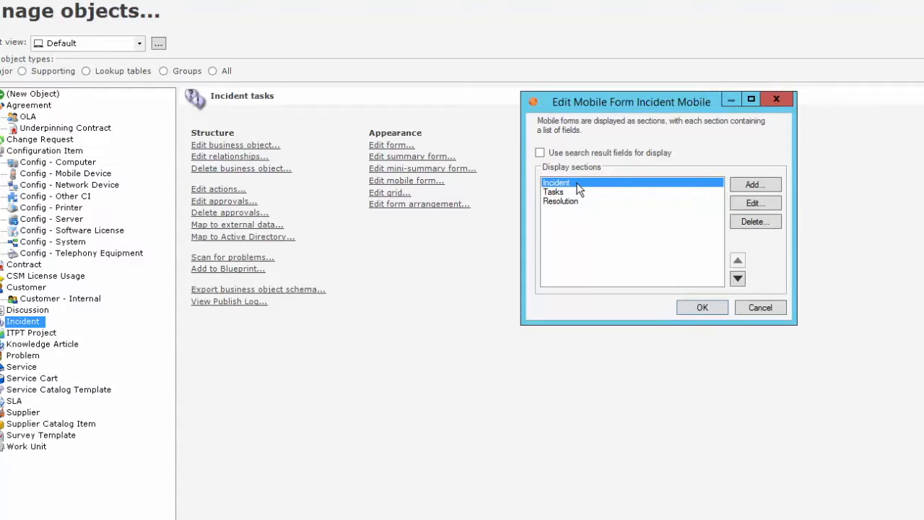
{"action": "left_click", "coordinate": [744, 202]}
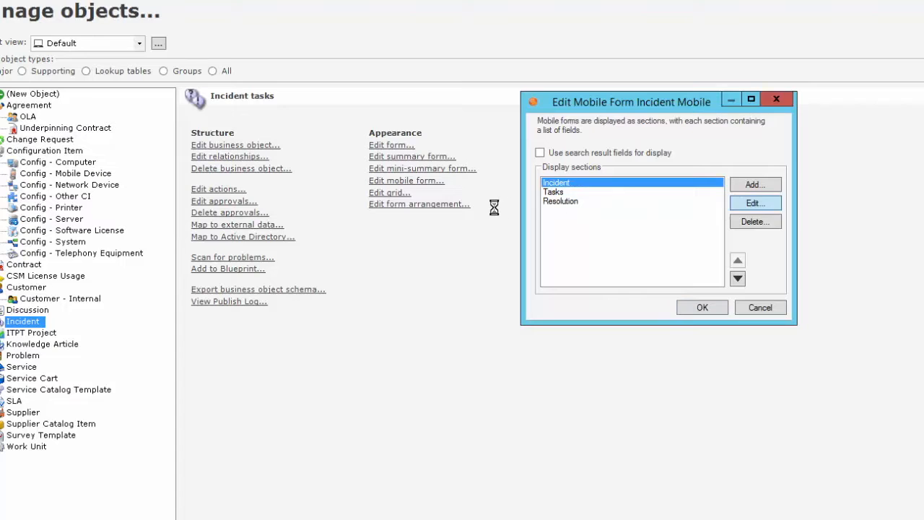
{"action": "left_click_drag", "start_coordinate": [634, 58], "coordinate": [250, 45]}
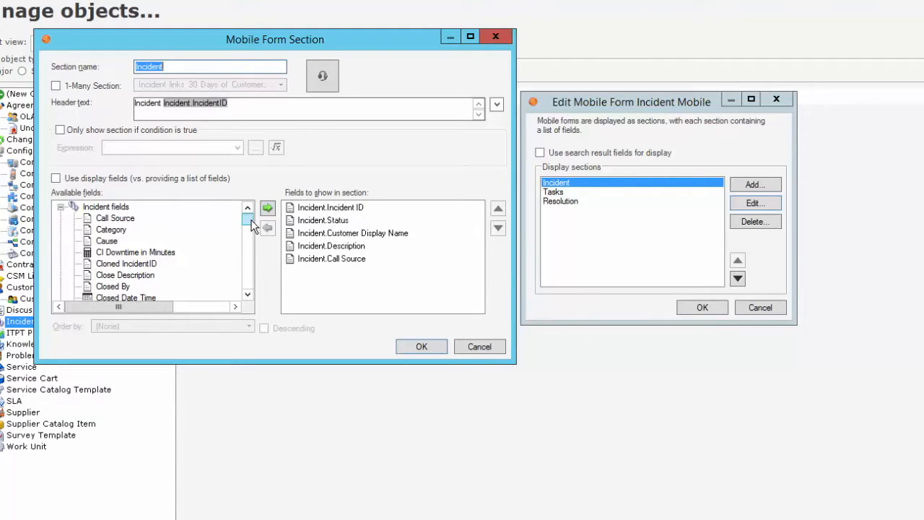
{"action": "left_click", "coordinate": [332, 254]}
{"action": "left_click", "coordinate": [368, 247]}
{"action": "left_click", "coordinate": [377, 233]}
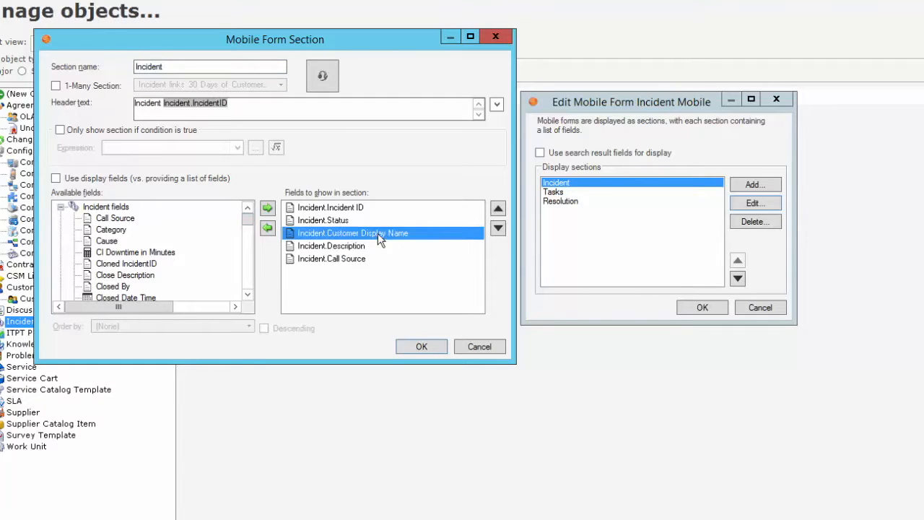
{"action": "left_click", "coordinate": [498, 208]}
{"action": "left_click", "coordinate": [498, 209]}
{"action": "left_click", "coordinate": [498, 228]}
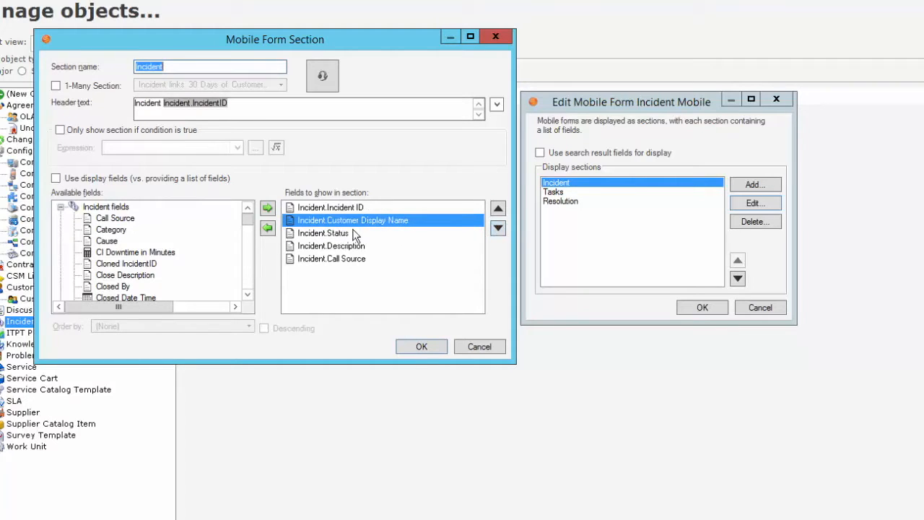
Add the Phone field from the related Customer fields to the fields shown in the Incident section.
{"action": "mouse_move", "coordinate": [243, 223]}
{"action": "left_mouse_down"}
{"action": "mouse_move", "coordinate": [244, 235]}
{"action": "mouse_move", "coordinate": [245, 226]}
{"action": "left_mouse_up"}
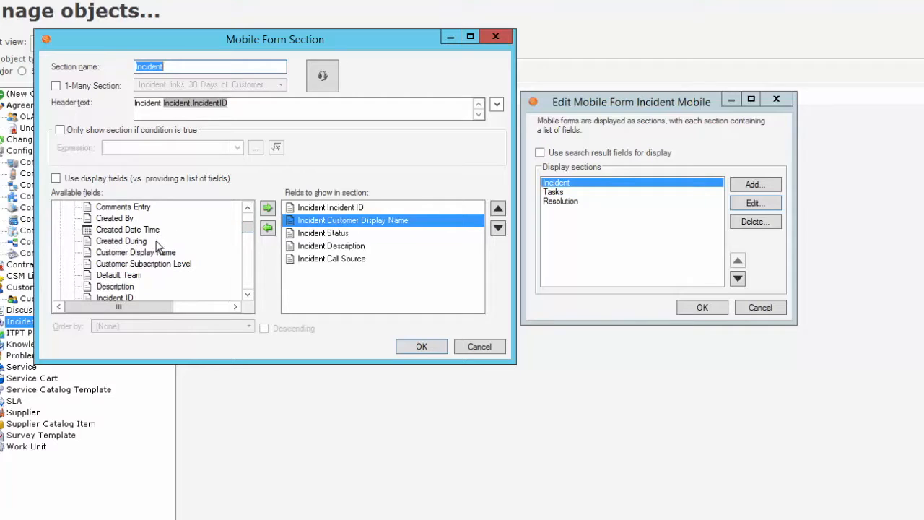
{"action": "left_click_drag", "start_coordinate": [252, 231], "coordinate": [243, 243]}
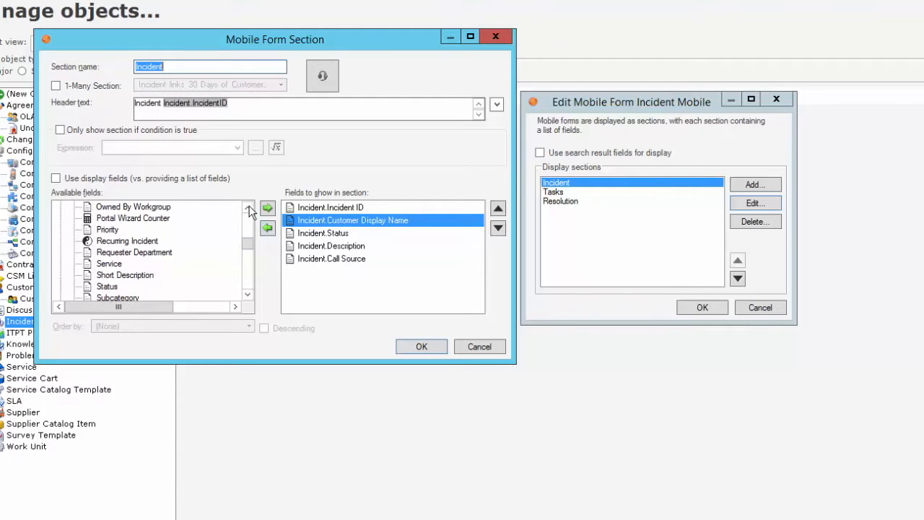
{"action": "left_click", "coordinate": [248, 208]}
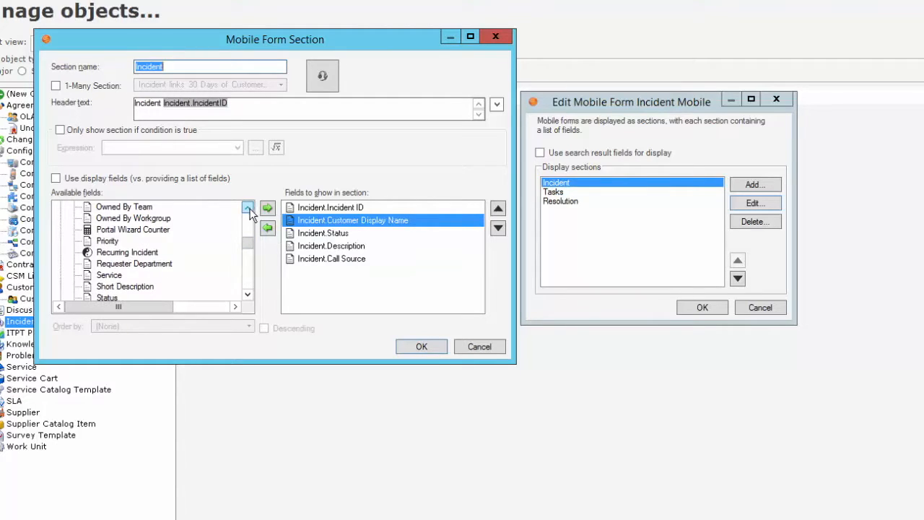
{"action": "left_click_drag", "start_coordinate": [247, 246], "coordinate": [246, 261]}
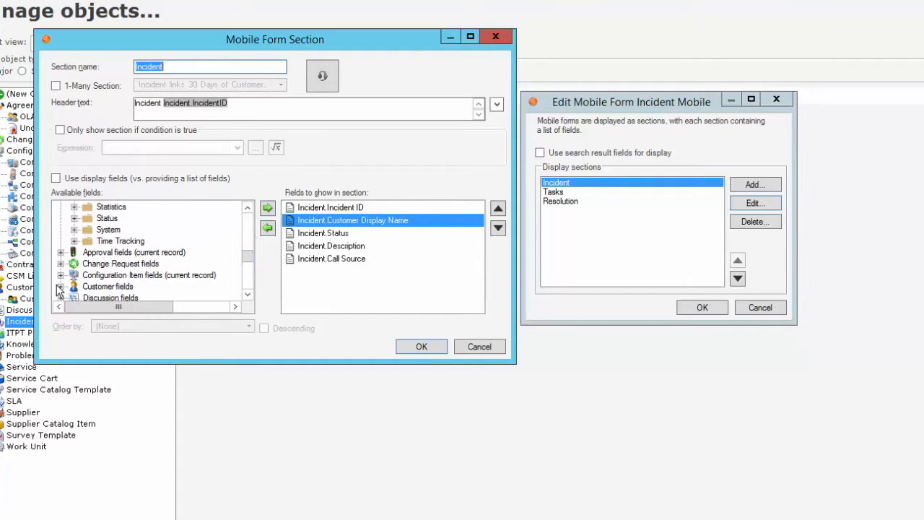
{"action": "left_click", "coordinate": [60, 286]}
{"action": "left_click", "coordinate": [248, 257]}
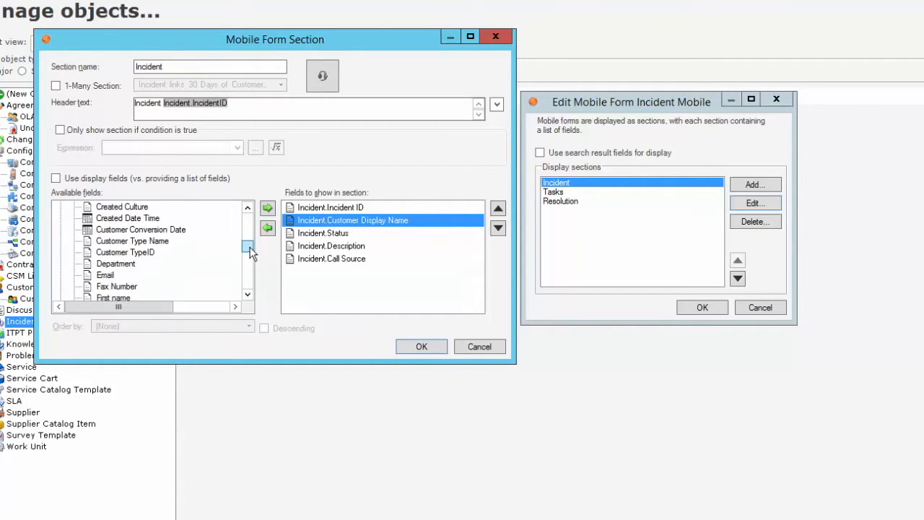
{"action": "left_click_drag", "start_coordinate": [248, 252], "coordinate": [247, 258]}
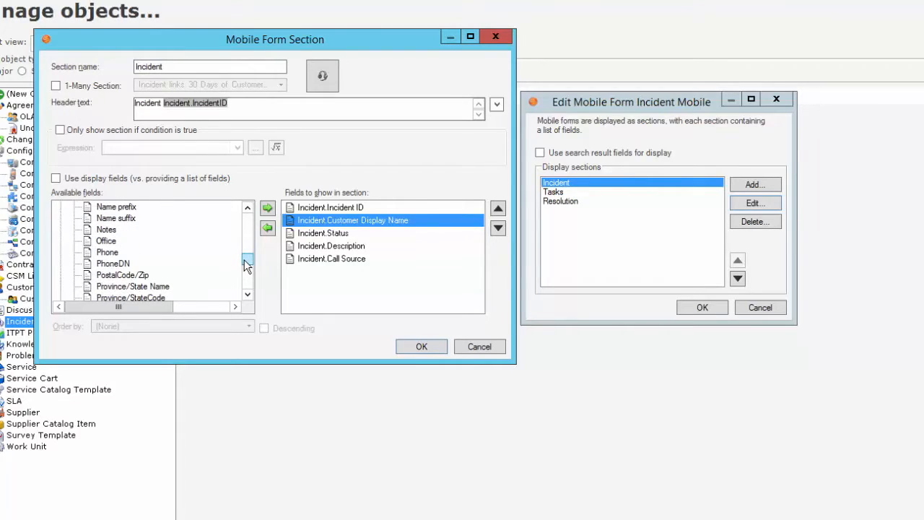
{"action": "left_click", "coordinate": [112, 254]}
{"action": "left_click", "coordinate": [268, 208]}
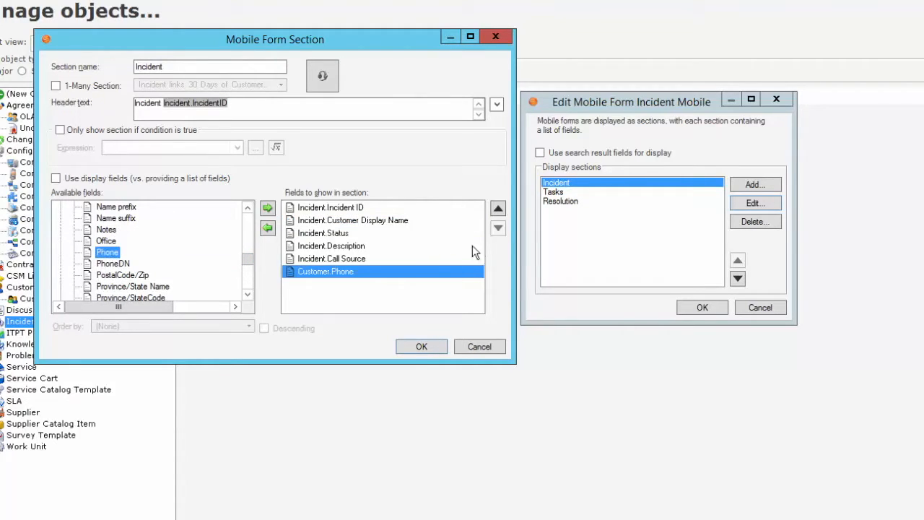
Move Customer.Phone directly below Customer Display Name and accept the Incident section changes.
{"action": "left_click", "coordinate": [499, 208]}
{"action": "left_click", "coordinate": [499, 208]}
{"action": "left_click", "coordinate": [498, 208]}
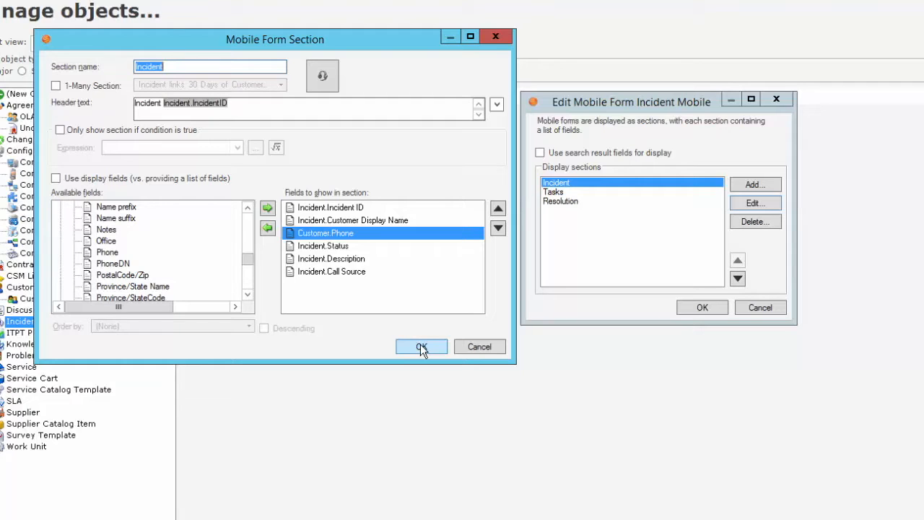
{"action": "left_click", "coordinate": [420, 345]}
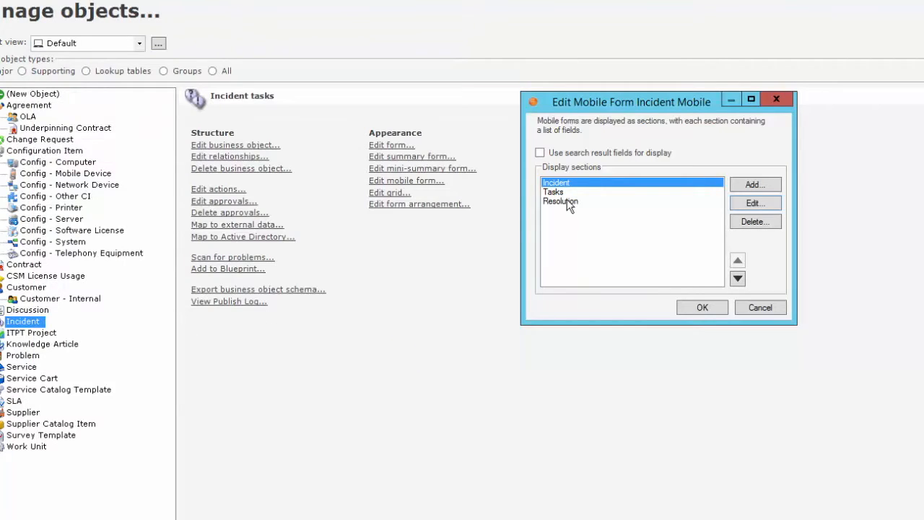
Check the Tasks and Resolution entries in the section list and accept the Incident mobile form changes.
{"action": "left_click", "coordinate": [556, 192]}
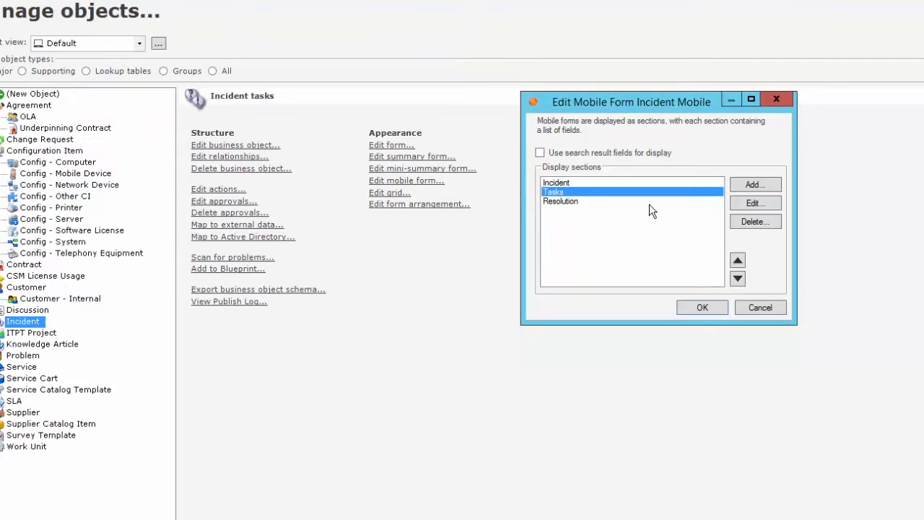
{"action": "left_click", "coordinate": [571, 203]}
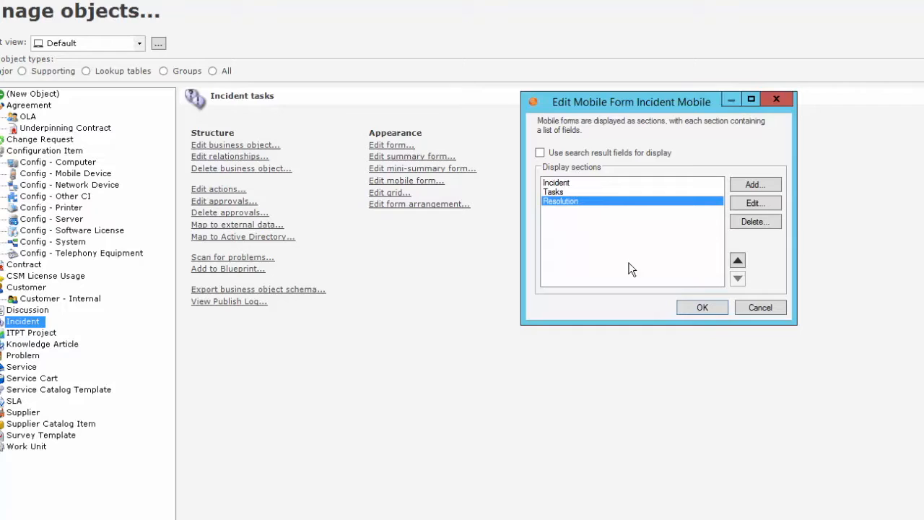
{"action": "left_click", "coordinate": [698, 304]}
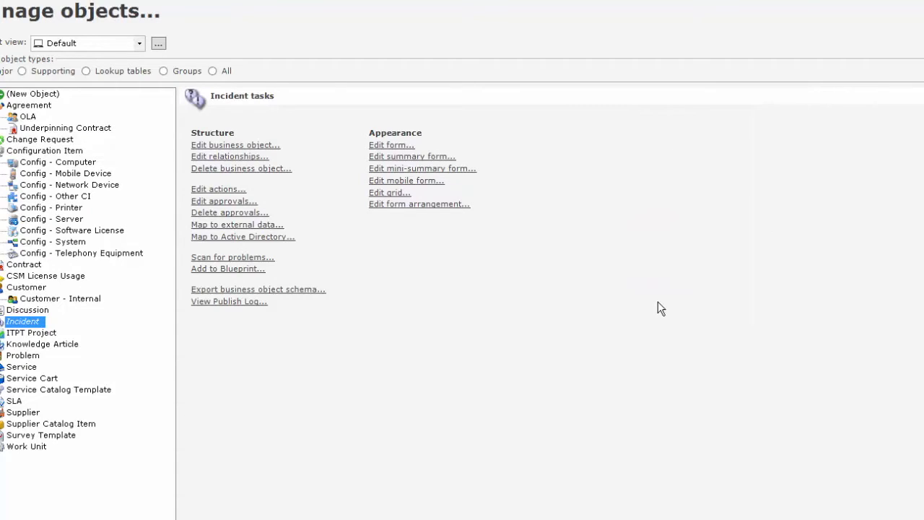